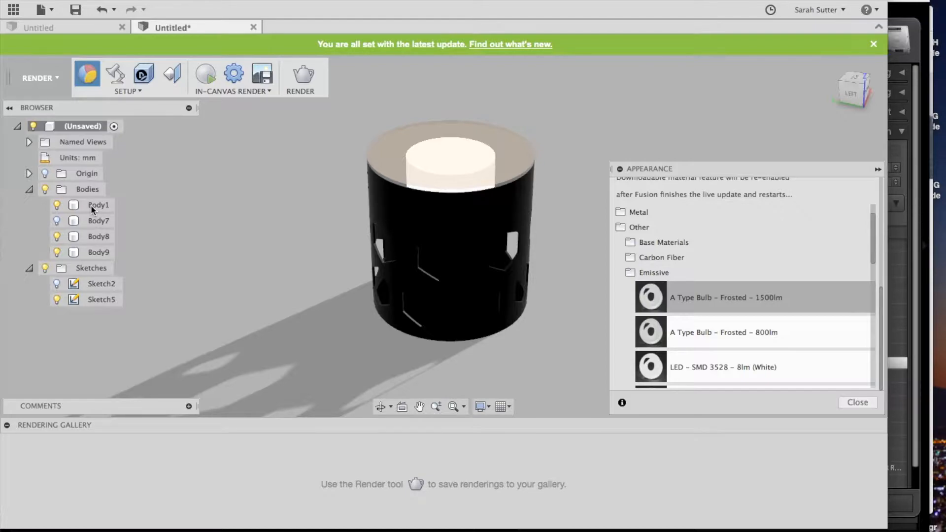
- Highlight Body1, Body8 and Body9 in the model to identify the lamp's parts
{"action": "left_click", "coordinate": [91, 205]}
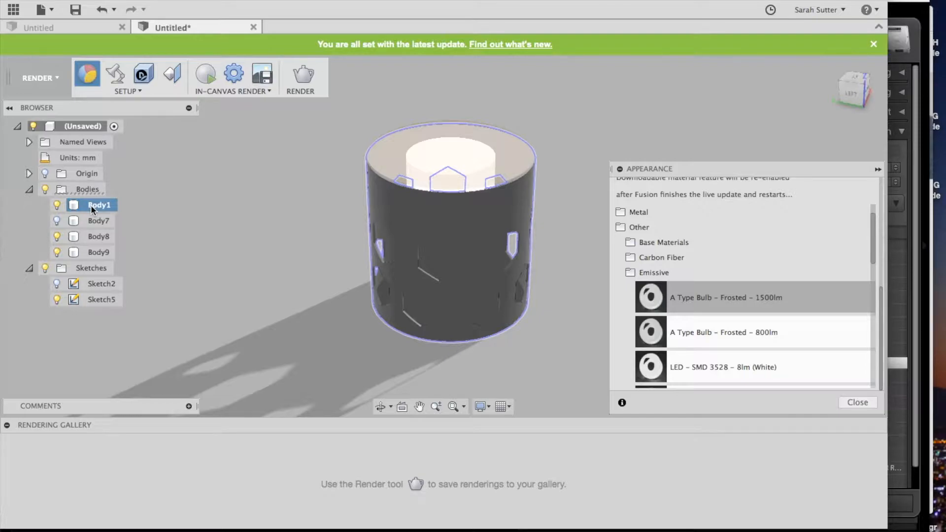
{"action": "left_click", "coordinate": [95, 236], "text": "super"}
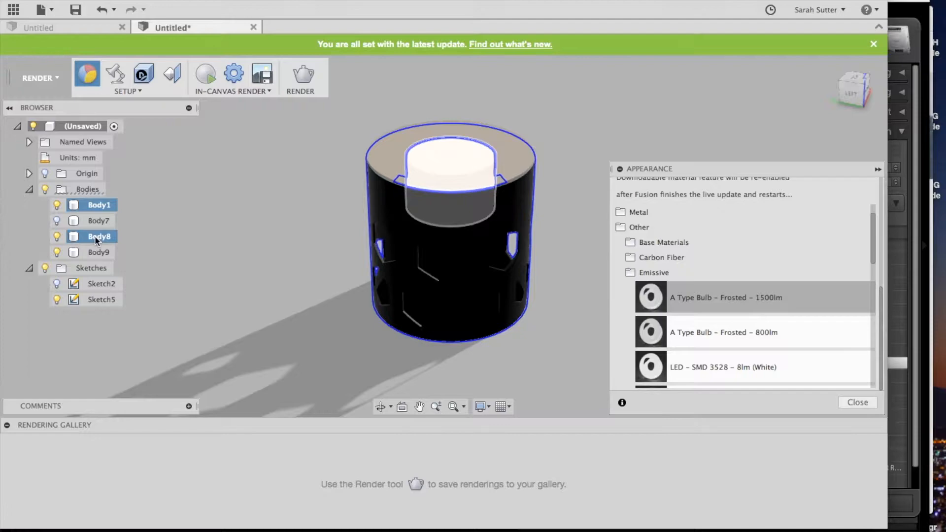
{"action": "left_click", "coordinate": [98, 251], "text": "super"}
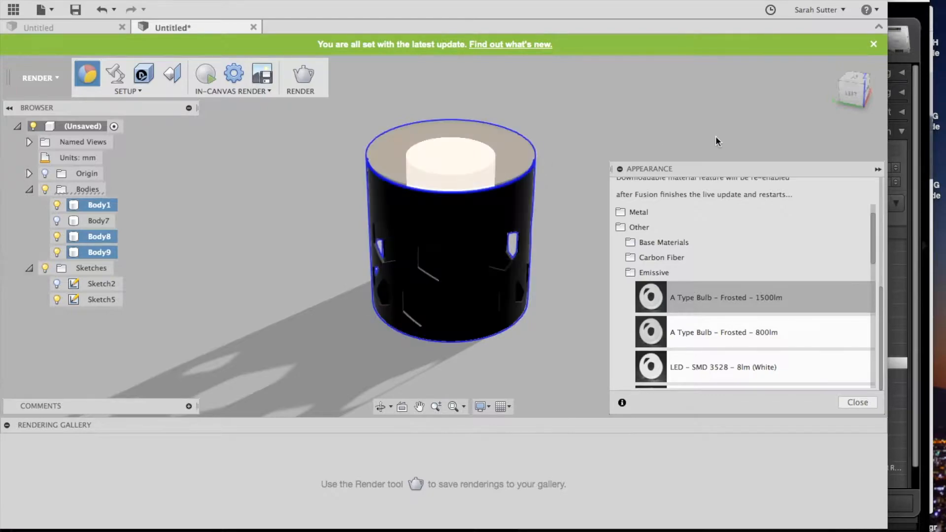
{"action": "left_click", "coordinate": [851, 89]}
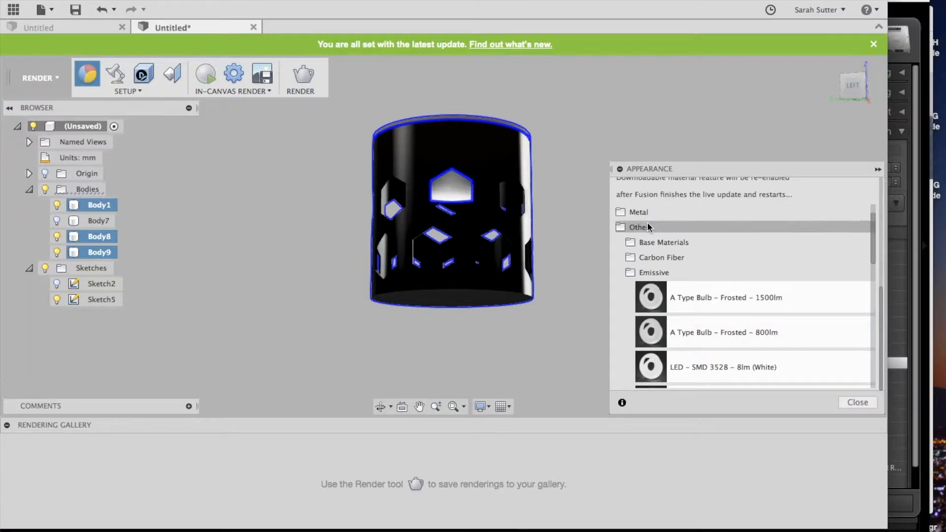
- Apply the LED (Blue) emissive appearance to Body8 and check it through the shade's cutouts
{"action": "scroll", "coordinate": [702, 329], "scroll_direction": "down", "scroll_amount": 5}
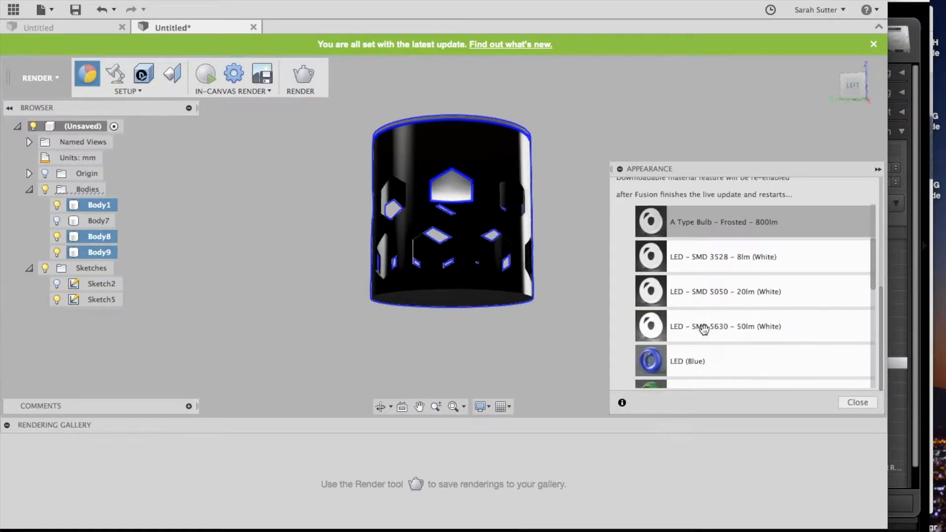
{"action": "scroll", "coordinate": [703, 329], "scroll_direction": "down", "scroll_amount": 4}
{"action": "scroll", "coordinate": [704, 329], "scroll_direction": "up", "scroll_amount": 5}
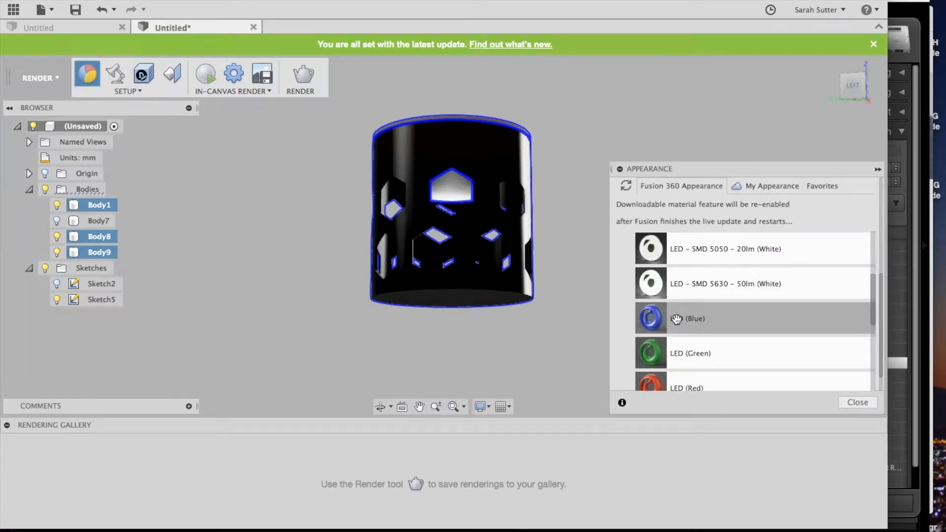
{"action": "left_click_drag", "start_coordinate": [676, 319], "coordinate": [168, 236]}
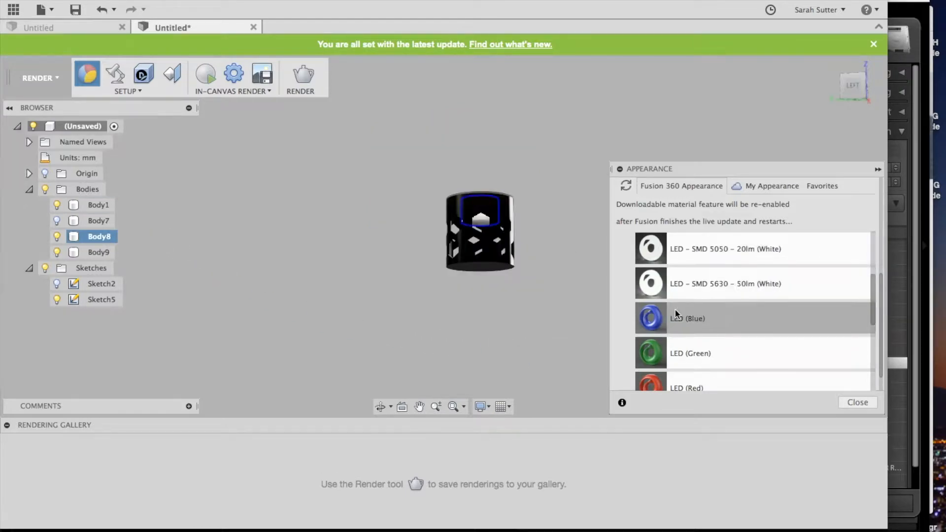
{"action": "left_click_drag", "start_coordinate": [678, 316], "coordinate": [112, 238]}
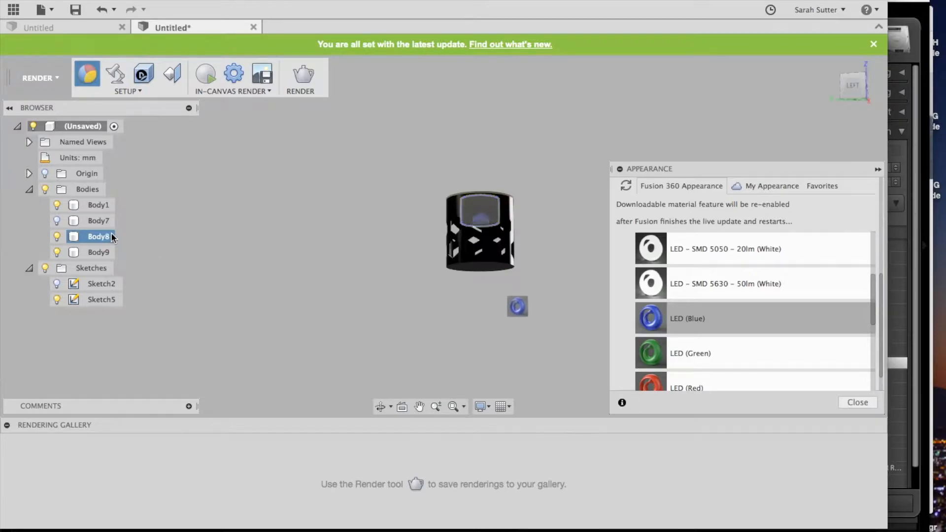
{"action": "left_click", "coordinate": [492, 255]}
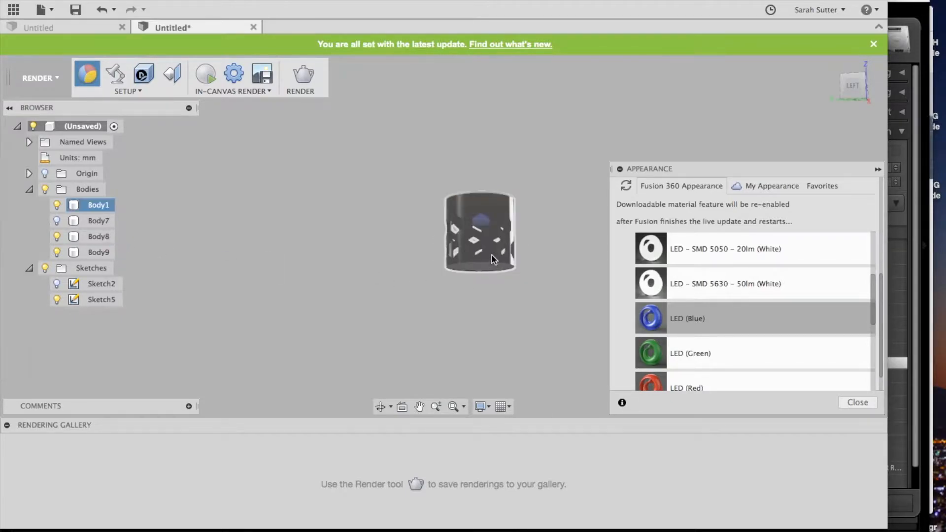
{"action": "scroll", "coordinate": [491, 256], "scroll_direction": "up", "scroll_amount": 2}
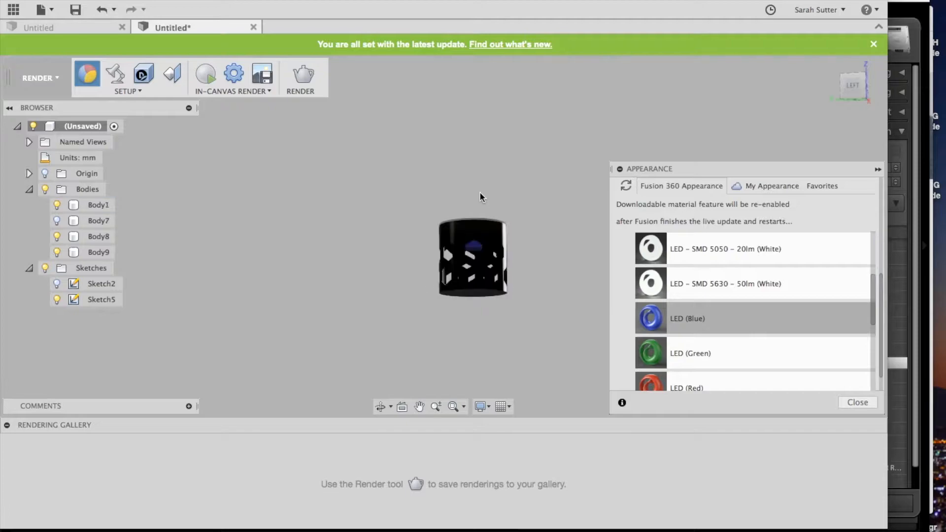
{"action": "scroll", "coordinate": [475, 261], "scroll_direction": "up", "scroll_amount": 2}
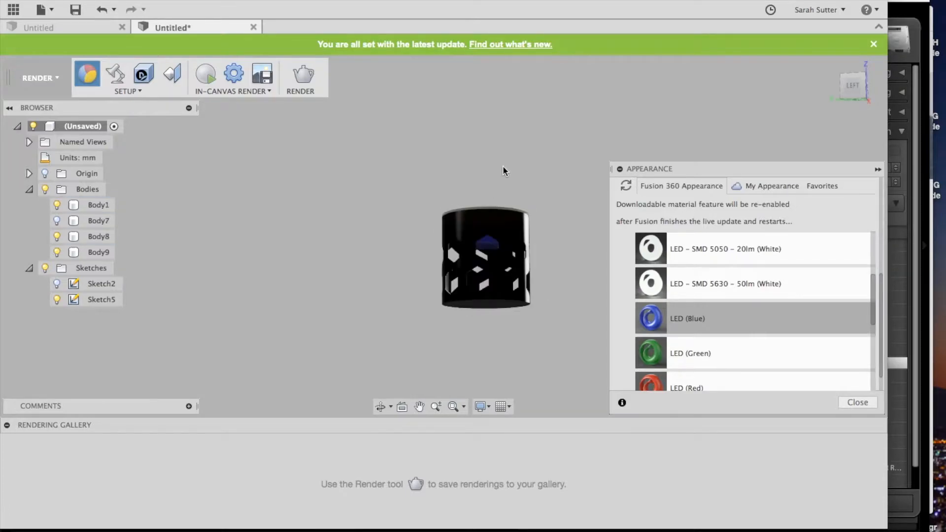
{"action": "scroll", "coordinate": [504, 263], "scroll_direction": "up", "scroll_amount": 3}
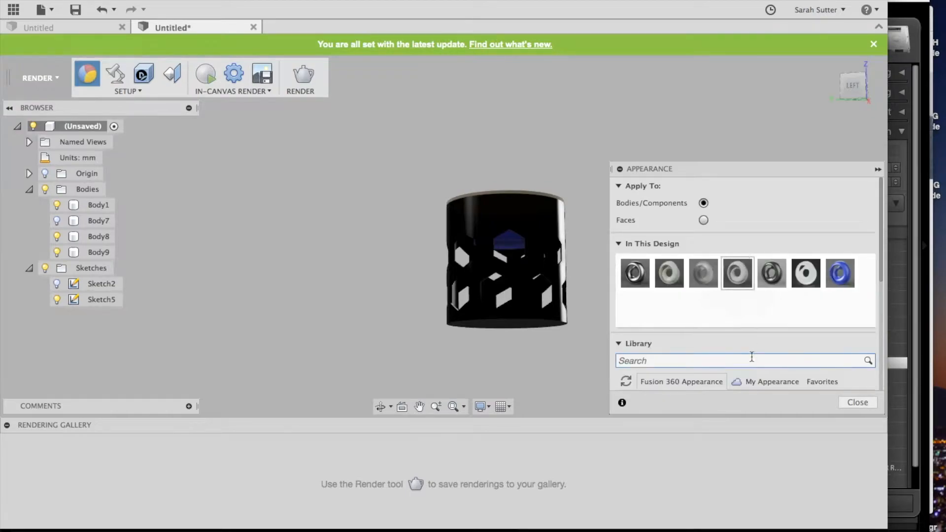
- Apply the white emissive appearance already used in this design to Body8, the light inside the lamp
{"action": "left_click_drag", "start_coordinate": [807, 276], "coordinate": [107, 234]}
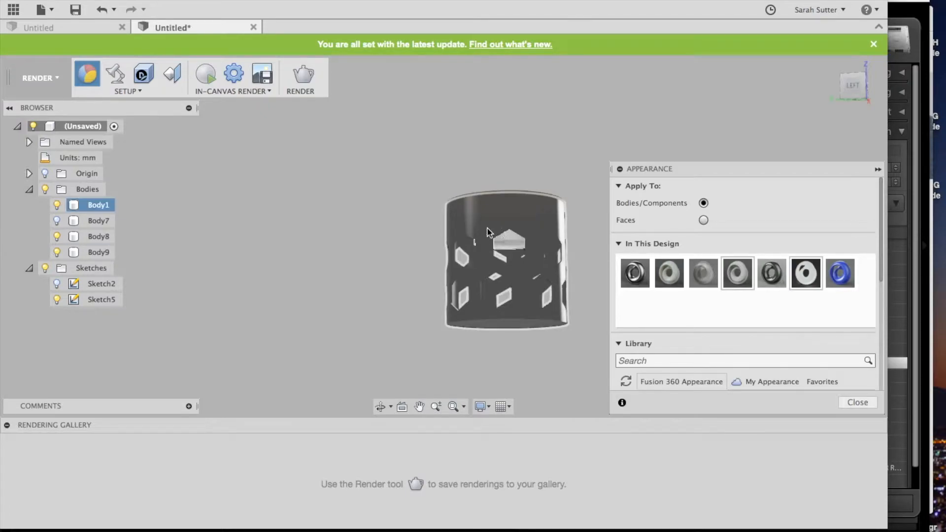
{"action": "left_click", "coordinate": [852, 81]}
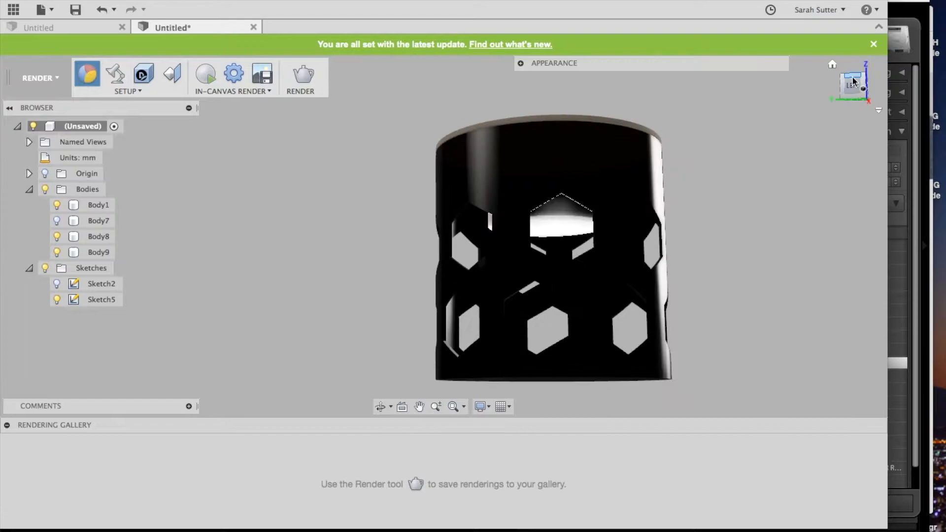
{"action": "left_click_drag", "start_coordinate": [854, 81], "coordinate": [835, 108]}
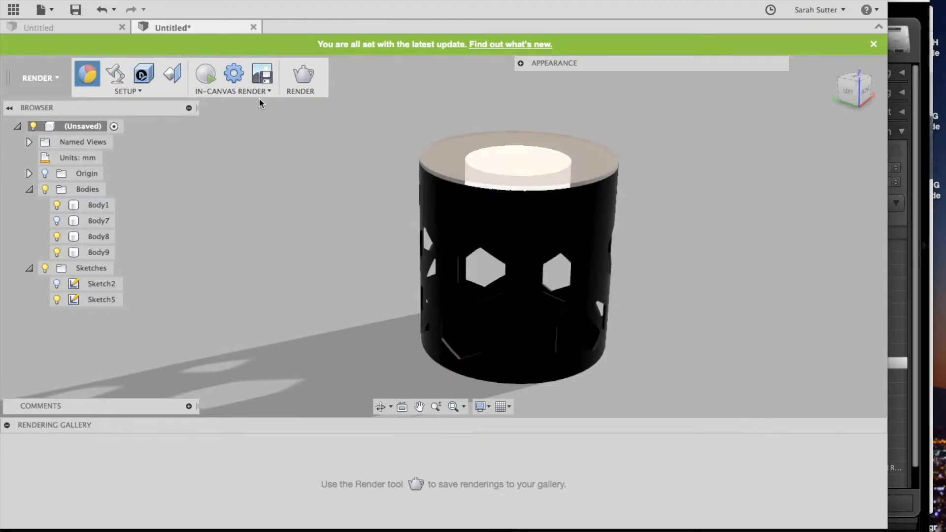
- Set the scene's environment brightness to 1232.877 lx and review the ground, camera and environment library options
{"action": "left_click", "coordinate": [123, 80]}
{"action": "mouse_move", "coordinate": [777, 236]}
{"action": "left_mouse_down"}
{"action": "mouse_move", "coordinate": [821, 236]}
{"action": "mouse_move", "coordinate": [778, 236]}
{"action": "left_mouse_up"}
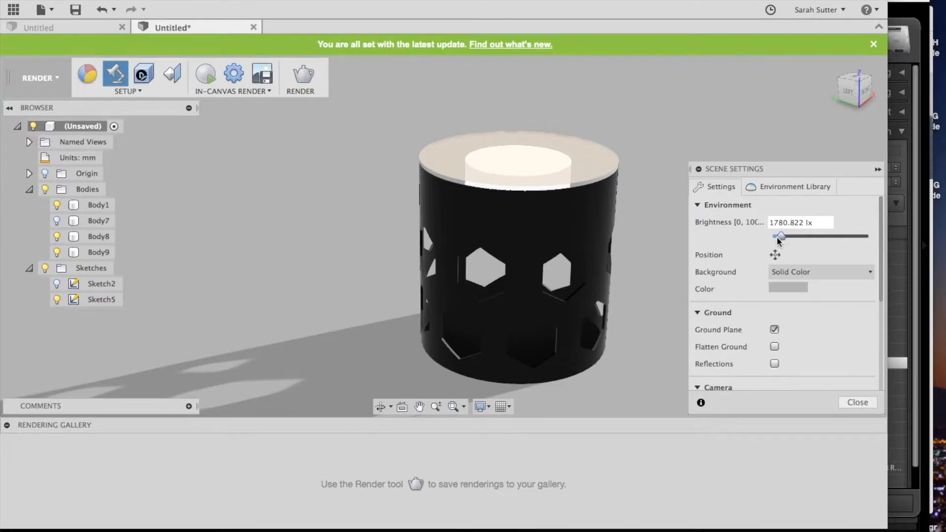
{"action": "left_click_drag", "start_coordinate": [781, 239], "coordinate": [778, 239]}
{"action": "left_click", "coordinate": [503, 180]}
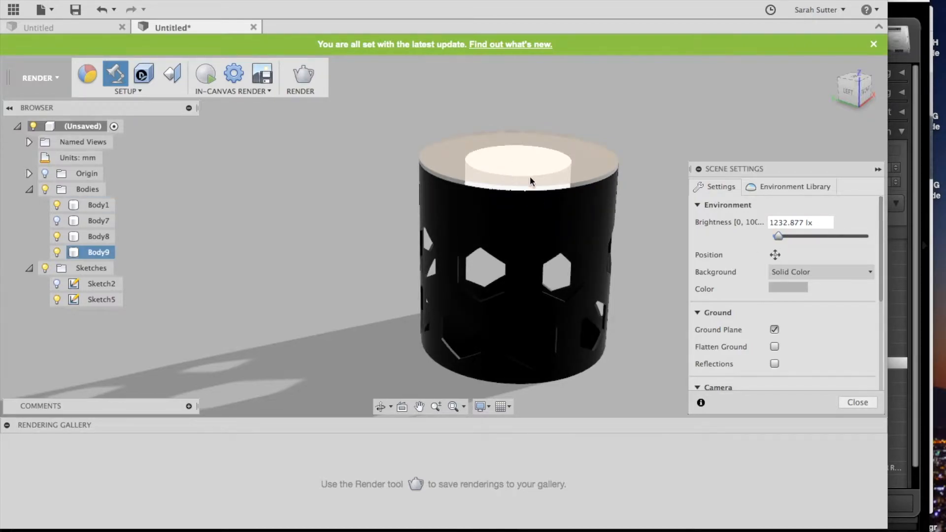
{"action": "scroll", "coordinate": [818, 325], "scroll_direction": "down", "scroll_amount": 3}
{"action": "scroll", "coordinate": [818, 326], "scroll_direction": "down", "scroll_amount": 5}
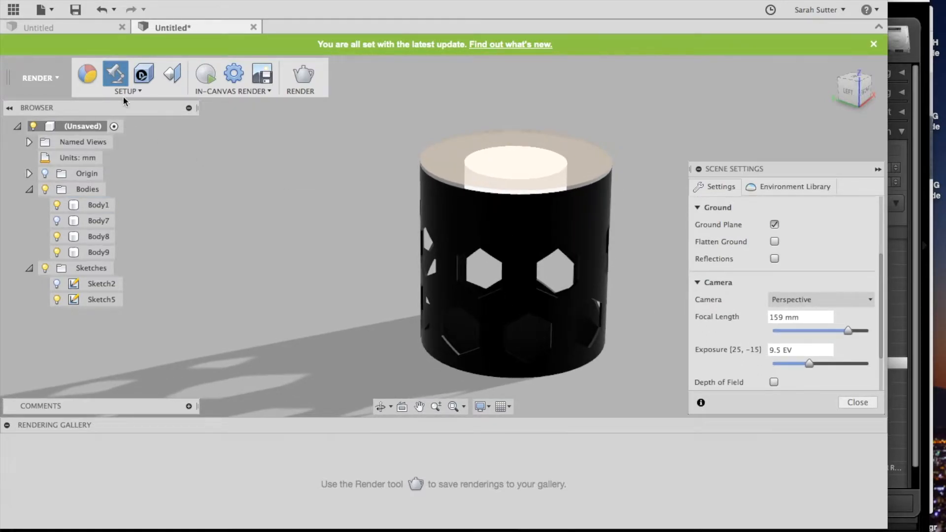
{"action": "left_click", "coordinate": [799, 187]}
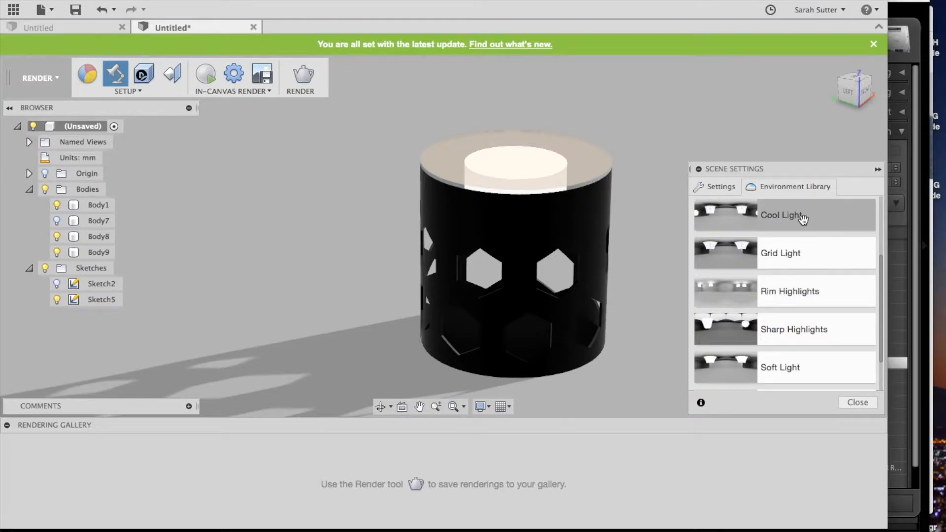
- Start an in-canvas render of the lamp
{"action": "left_click", "coordinate": [246, 90]}
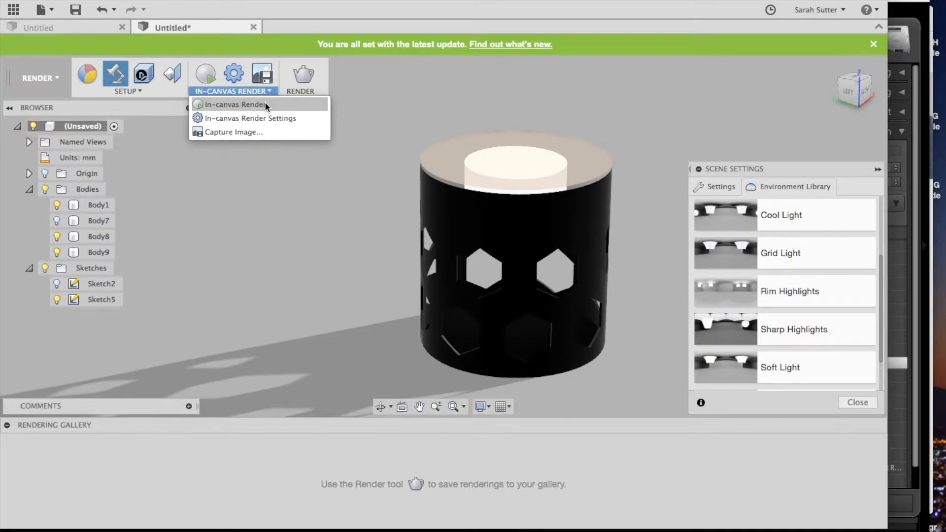
{"action": "left_click", "coordinate": [265, 104]}
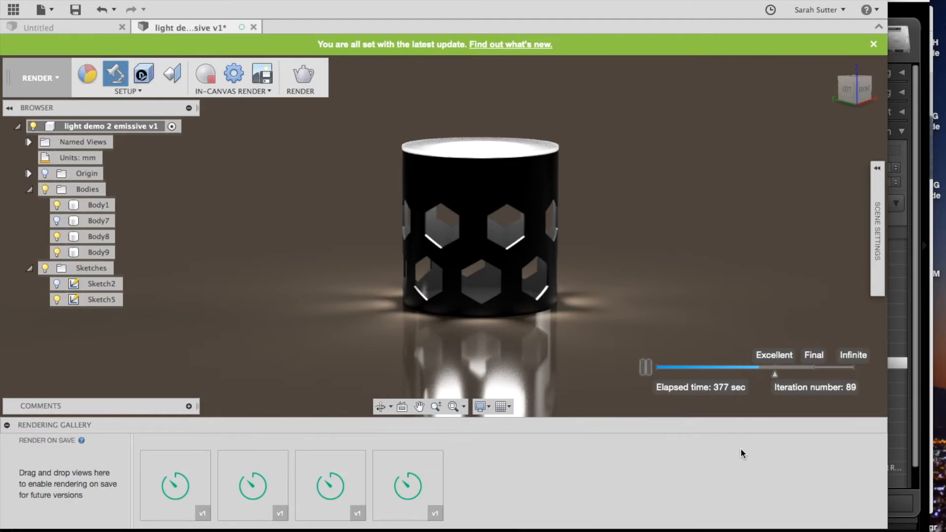
- Capture the rendered view at Current Document Window Size and save it as the PNG "light demo 2 emissive v1" in Lights Project
{"action": "left_click", "coordinate": [255, 92]}
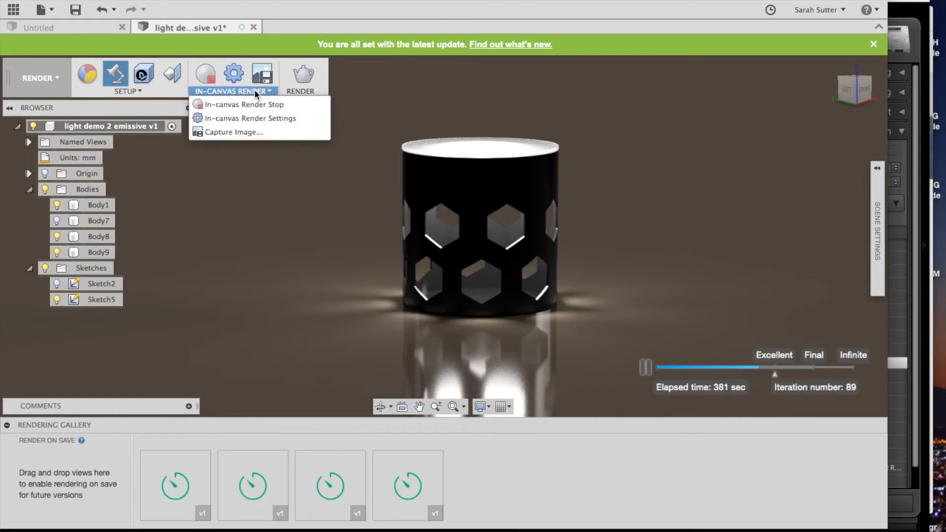
{"action": "left_click", "coordinate": [251, 133]}
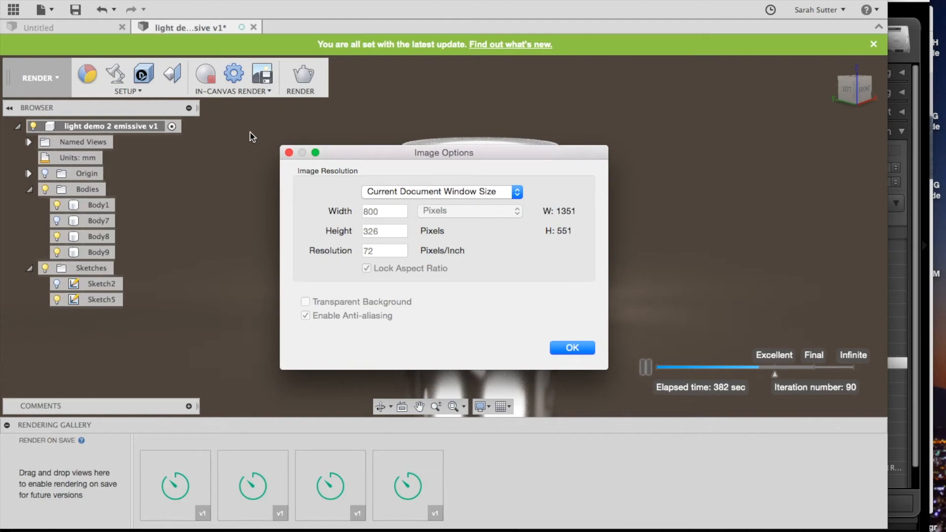
{"action": "left_click", "coordinate": [571, 348]}
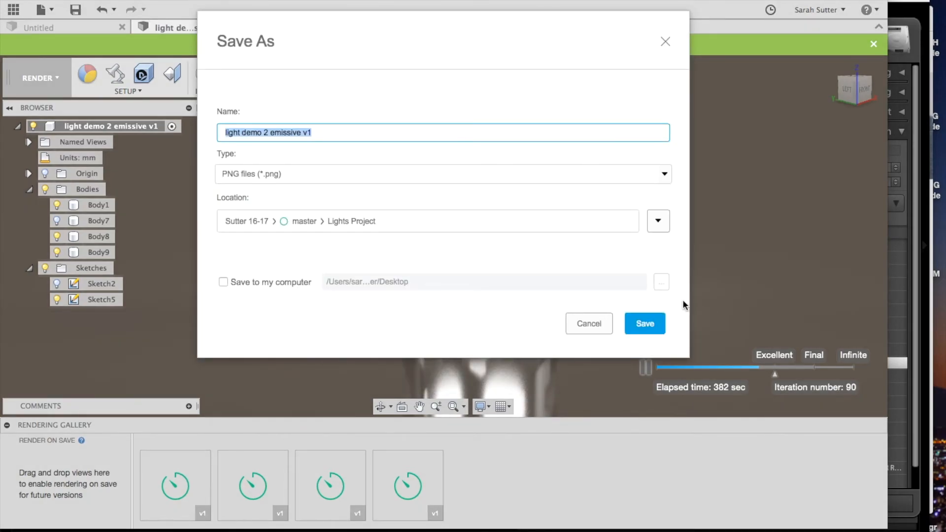
{"action": "left_click", "coordinate": [653, 322]}
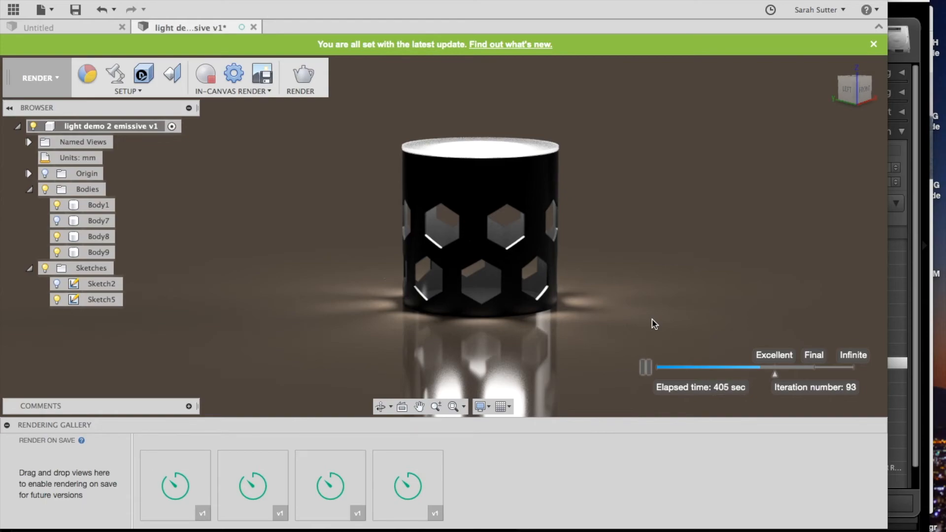
- Reorient the in-canvas render to show the lamp from above
{"action": "left_click", "coordinate": [859, 83]}
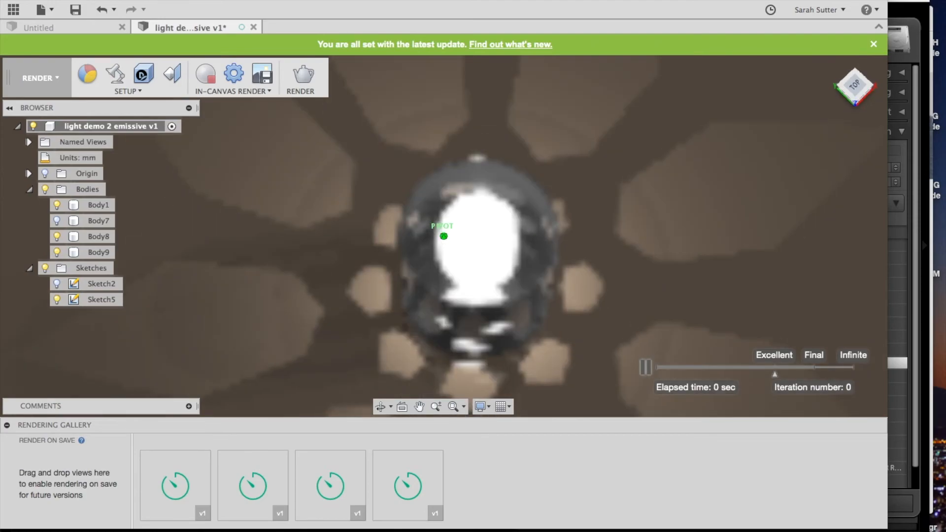